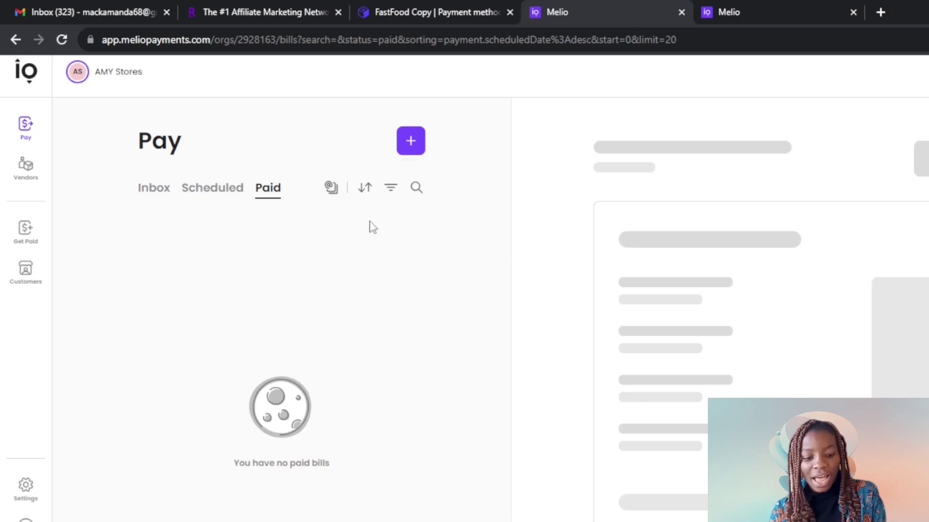
Look at the Vendors list, then bring up the empty Get Paid page with all statuses at $0.
{"action": "left_click", "coordinate": [20, 184]}
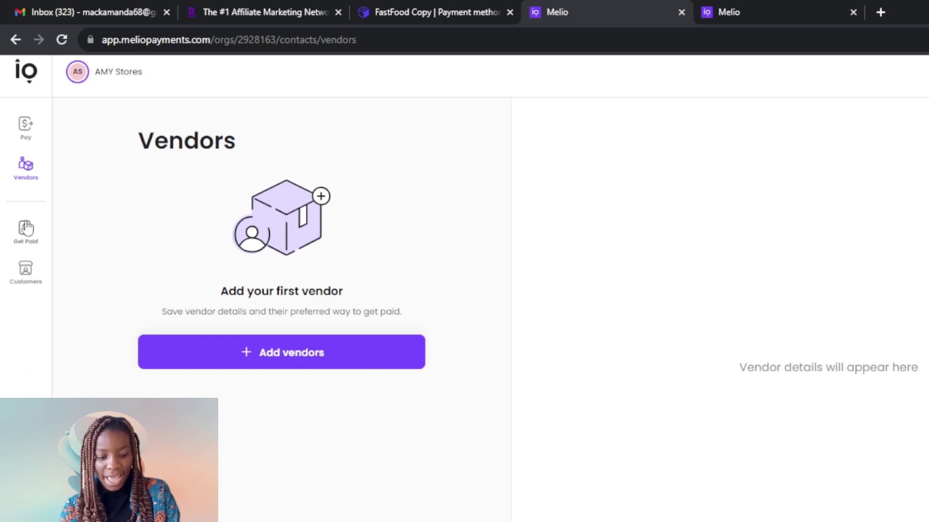
{"action": "left_click", "coordinate": [23, 237]}
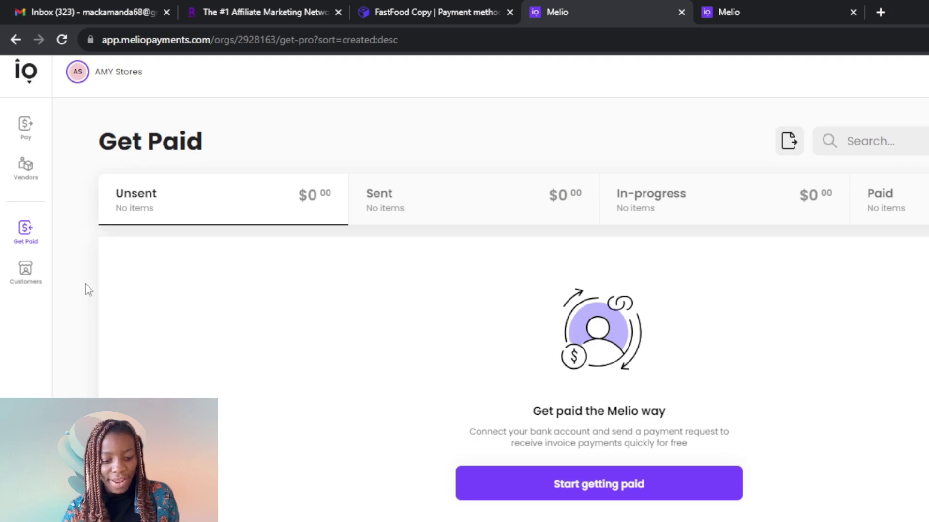
Check the empty Customers list, then go to the AMY Stores profile settings.
{"action": "left_click", "coordinate": [25, 273]}
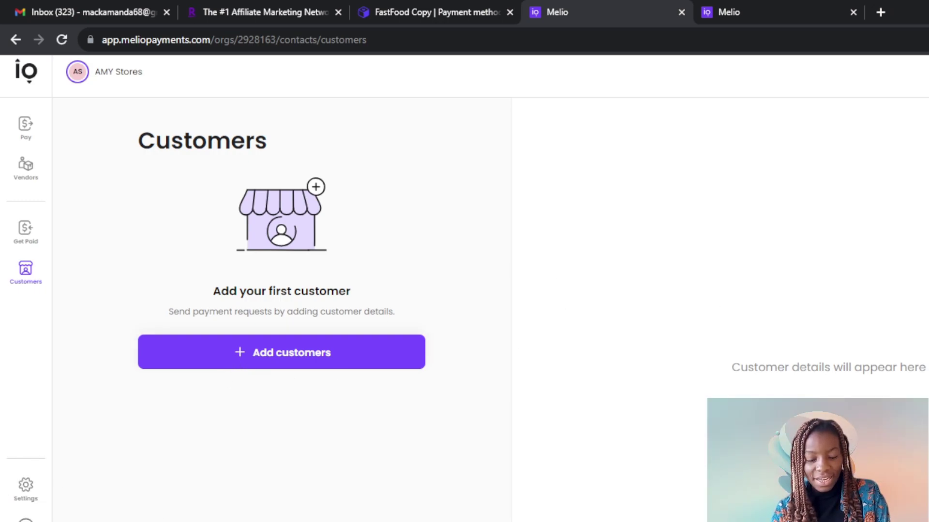
{"action": "left_click", "coordinate": [24, 496]}
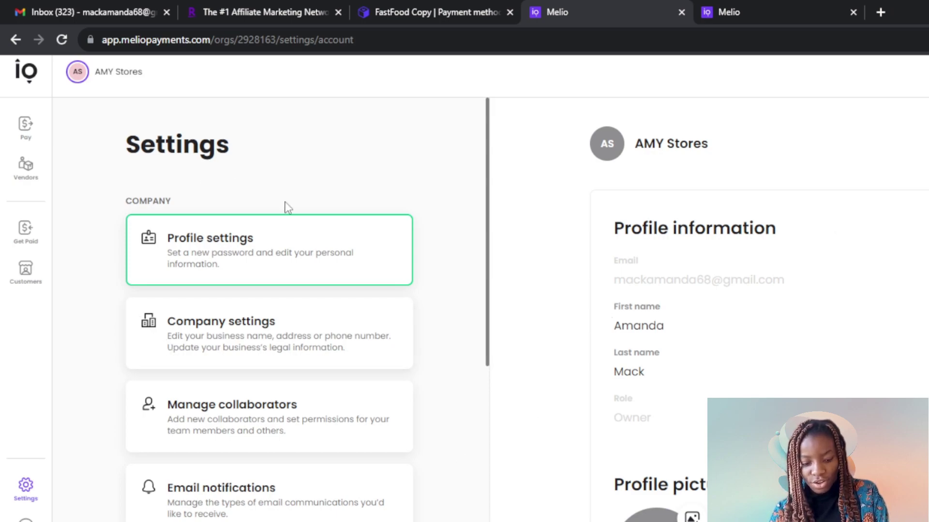
Scroll through the Settings cards, then return to the empty Pay bills inbox.
{"action": "scroll", "coordinate": [288, 208], "scroll_direction": "down", "scroll_amount": 6}
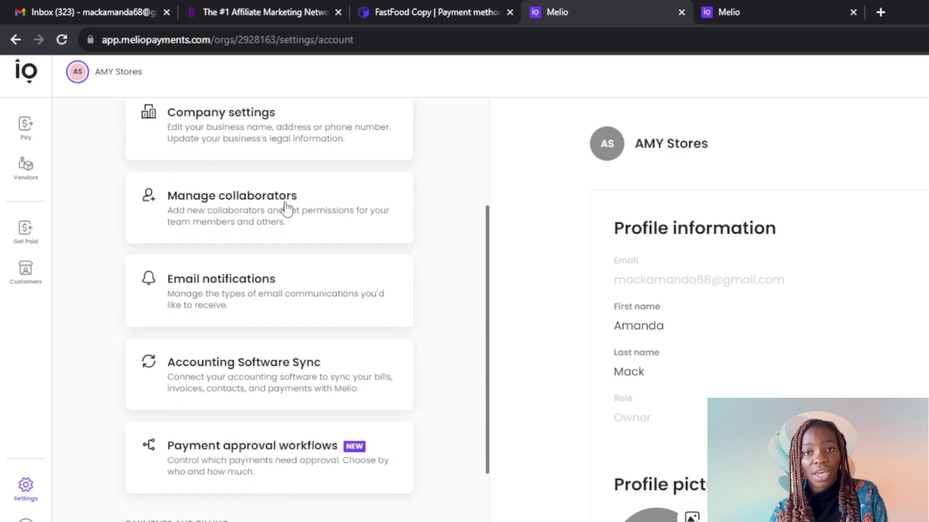
{"action": "scroll", "coordinate": [287, 208], "scroll_direction": "down", "scroll_amount": 4}
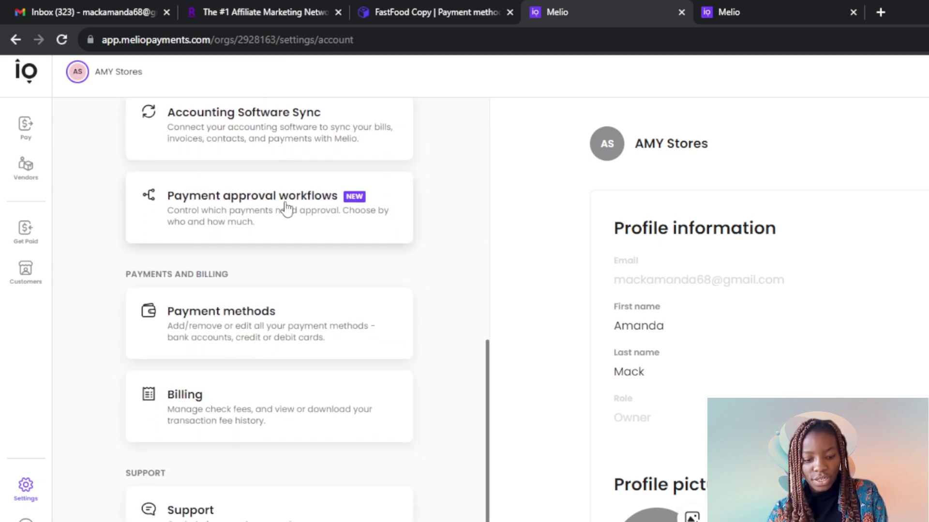
{"action": "scroll", "coordinate": [287, 208], "scroll_direction": "up", "scroll_amount": 1}
{"action": "scroll", "coordinate": [287, 208], "scroll_direction": "up", "scroll_amount": 9}
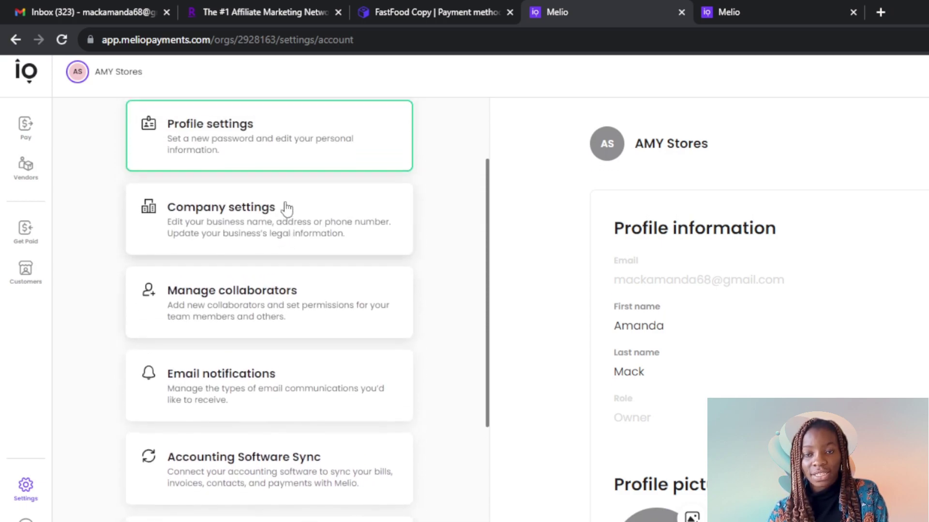
{"action": "scroll", "coordinate": [286, 208], "scroll_direction": "up", "scroll_amount": 1}
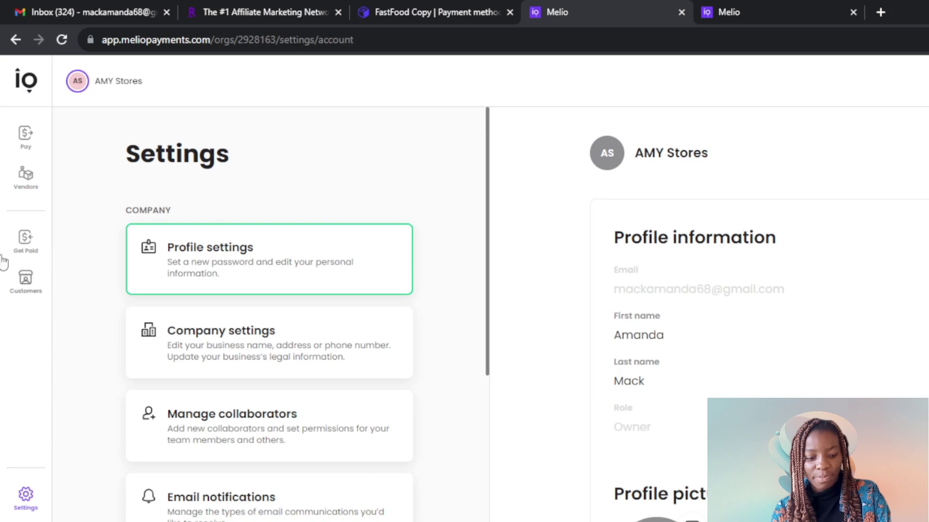
{"action": "left_click", "coordinate": [27, 138]}
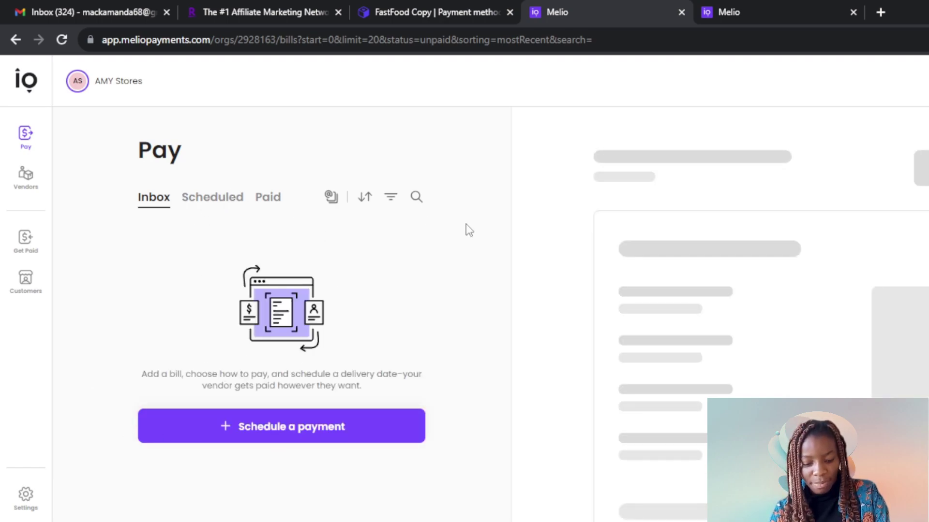
Start scheduling a payment by adding a bill manually, getting a blank Bill details form.
{"action": "left_click", "coordinate": [246, 429]}
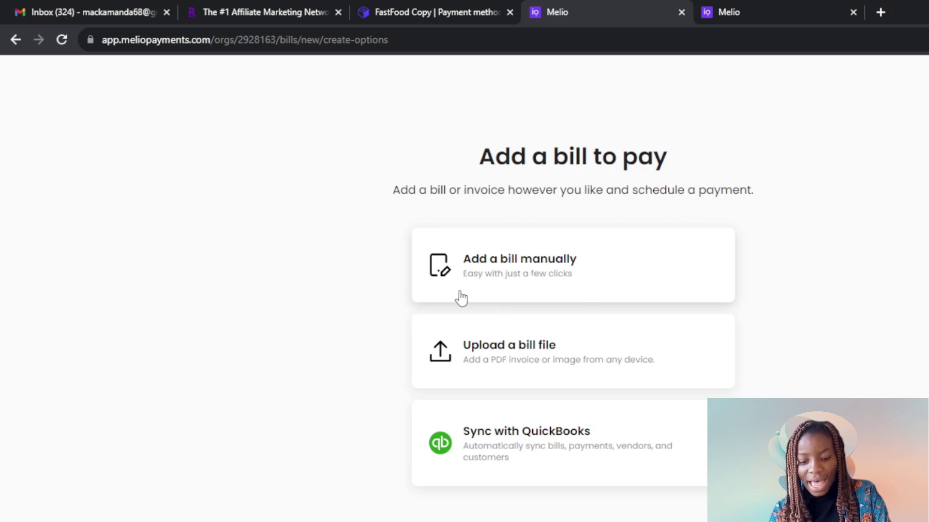
{"action": "left_click", "coordinate": [486, 261]}
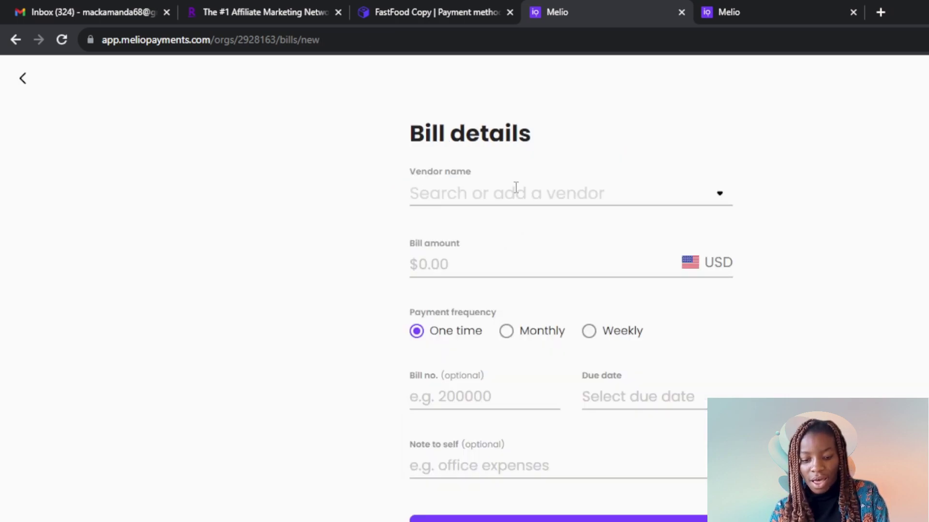
Try the vendor and amount fields and set the bill frequency to Monthly.
{"action": "left_click", "coordinate": [549, 191]}
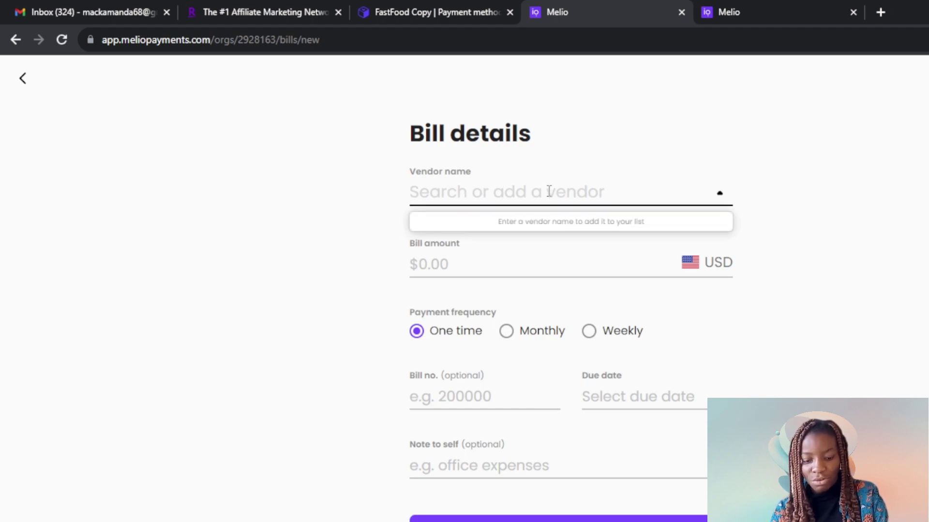
{"action": "left_click", "coordinate": [505, 260]}
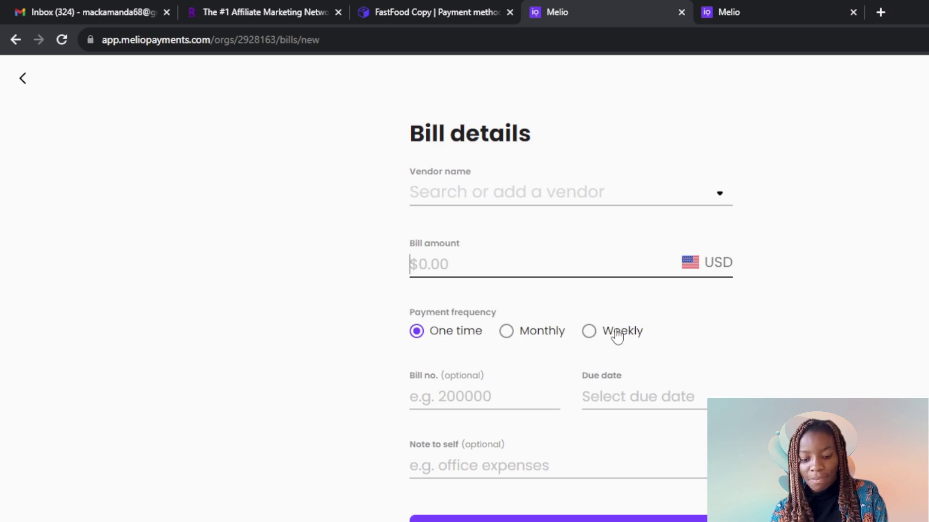
{"action": "left_click", "coordinate": [507, 333]}
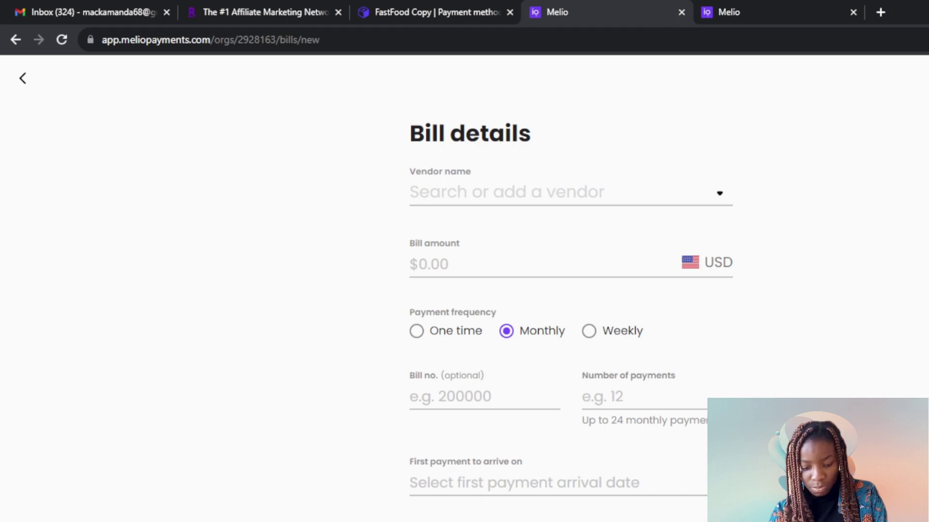
{"action": "scroll", "coordinate": [570, 305], "scroll_direction": "down", "scroll_amount": 2}
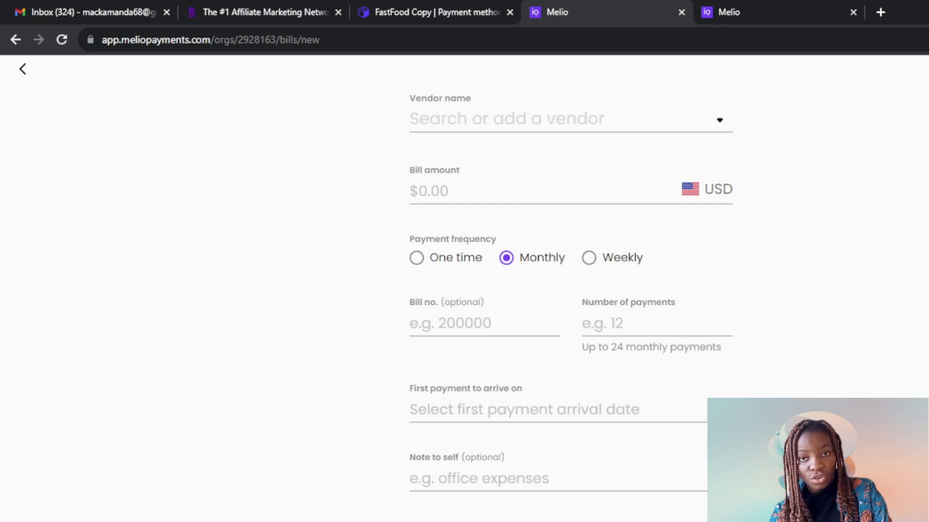
Look at the first payment date and note fields, then abandon the bill unsaved.
{"action": "left_click", "coordinate": [468, 408]}
{"action": "left_click", "coordinate": [452, 479]}
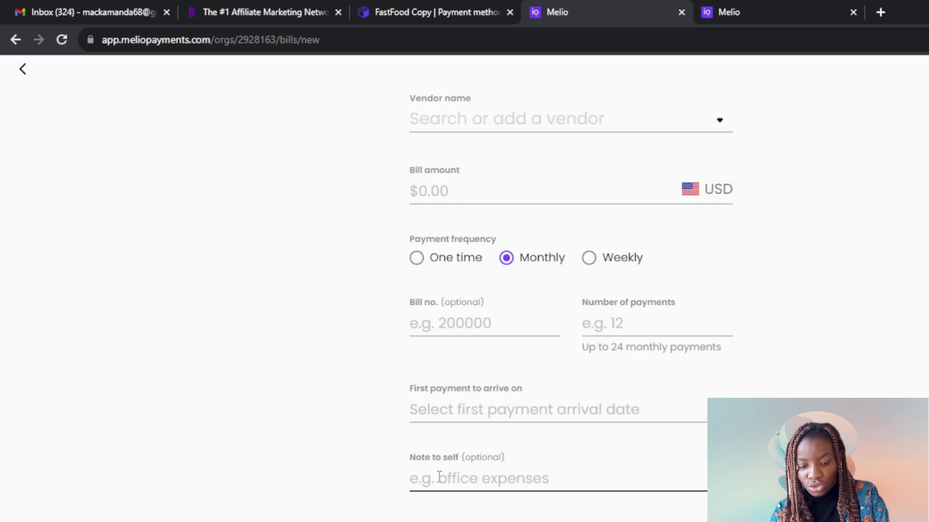
{"action": "left_click", "coordinate": [4, 231]}
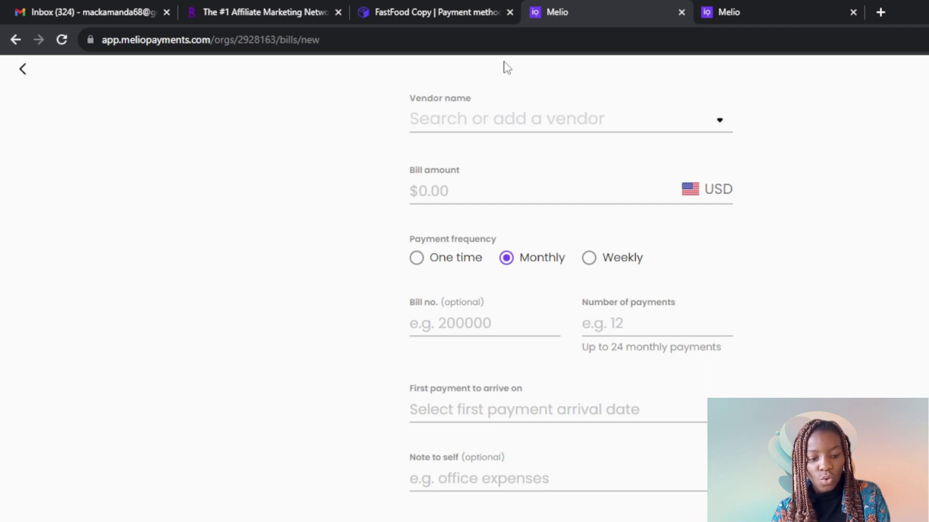
{"action": "left_click", "coordinate": [23, 70]}
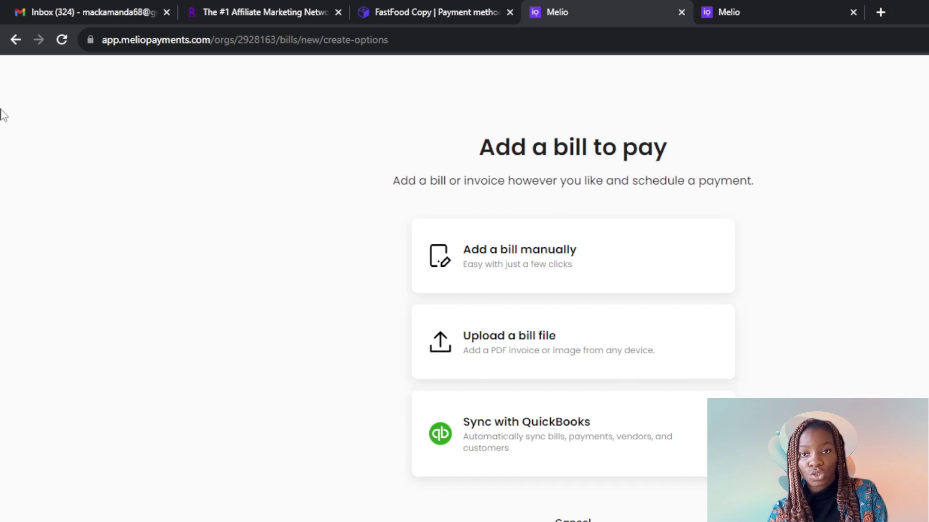
{"action": "left_click", "coordinate": [14, 40]}
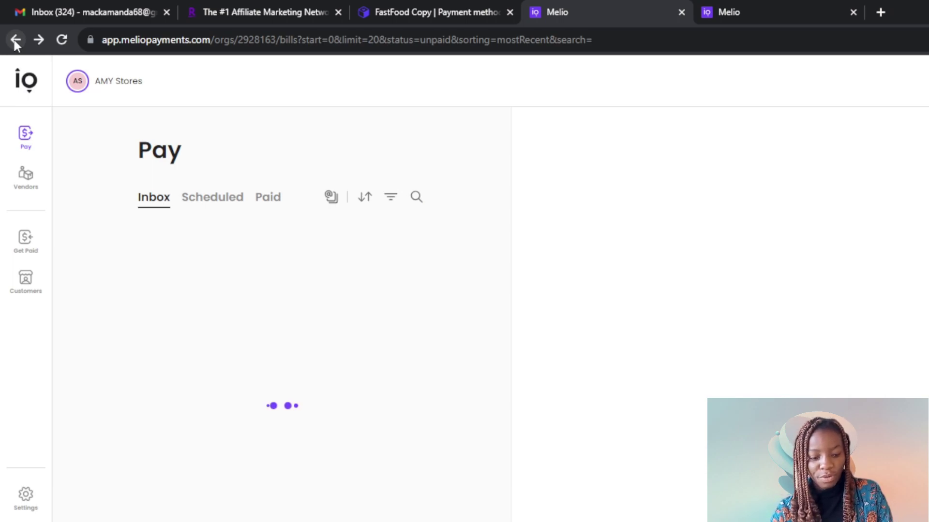
{"action": "left_click", "coordinate": [26, 190]}
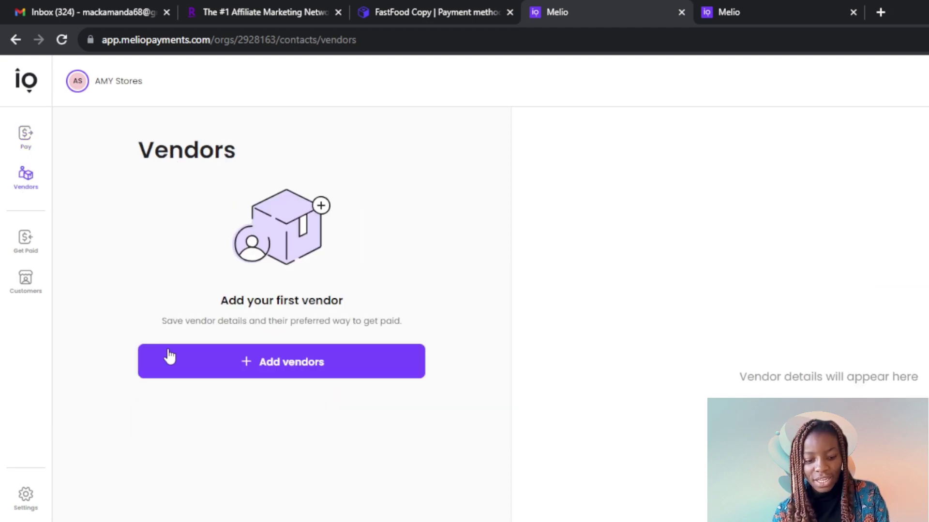
{"action": "left_click", "coordinate": [285, 369]}
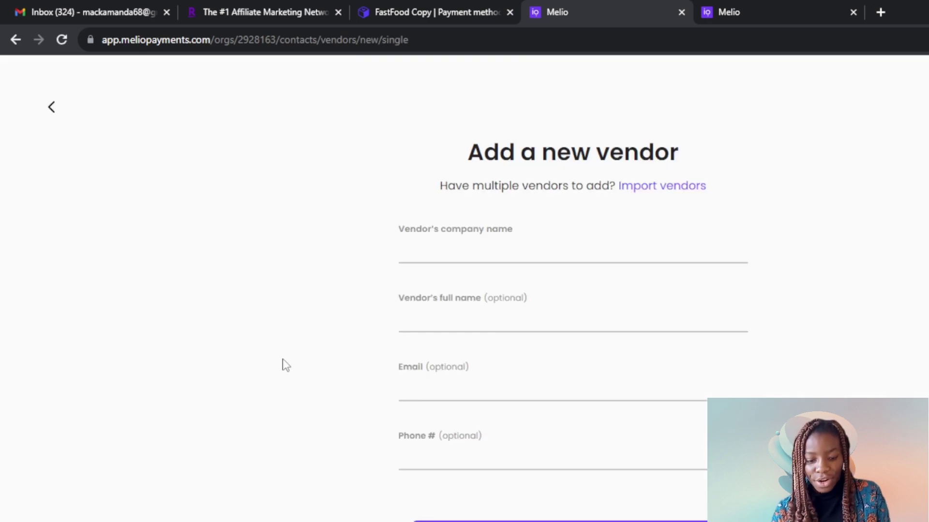
{"action": "left_click", "coordinate": [439, 253]}
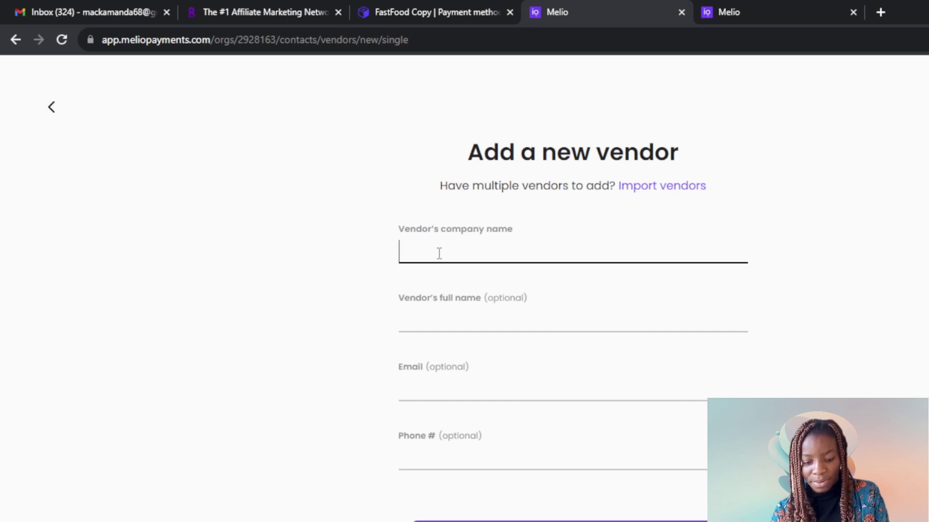
{"action": "left_click", "coordinate": [428, 321]}
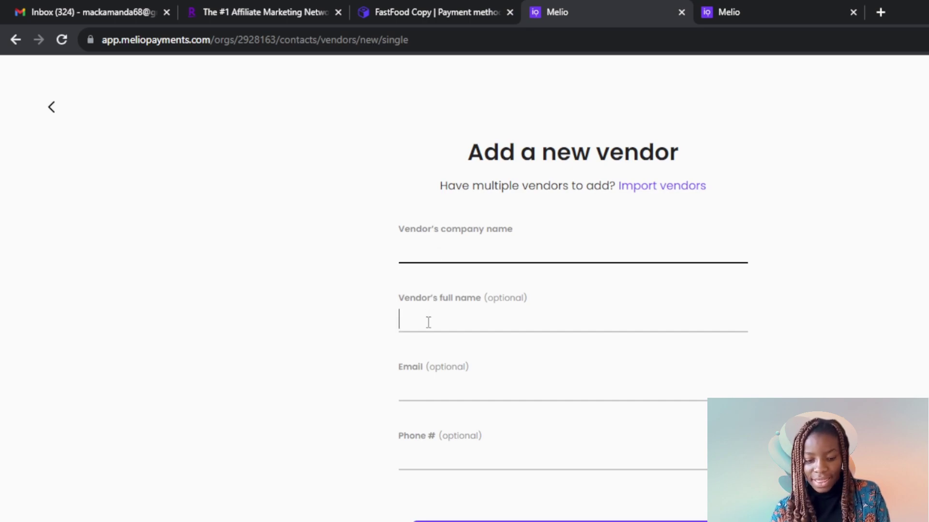
{"action": "left_click", "coordinate": [420, 383]}
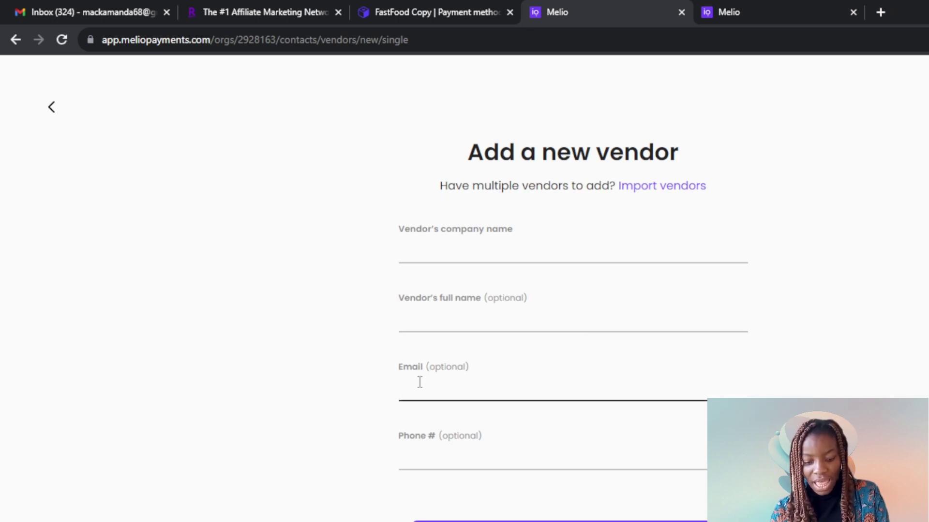
{"action": "left_click", "coordinate": [448, 455]}
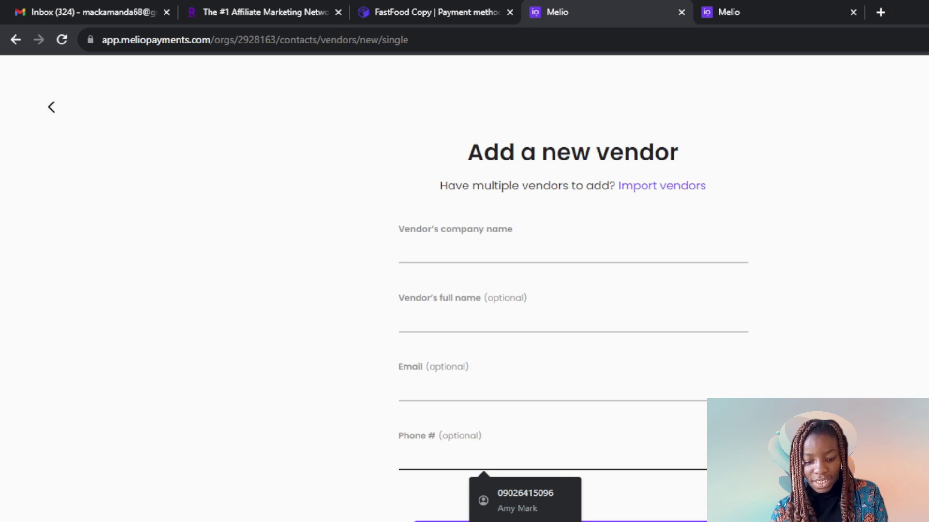
{"action": "left_click", "coordinate": [463, 242]}
Search the vendor directory and save New System Laundry, LLC as a verified vendor.
{"action": "key", "text": "Escape"}
{"action": "type", "text": "Amy"}
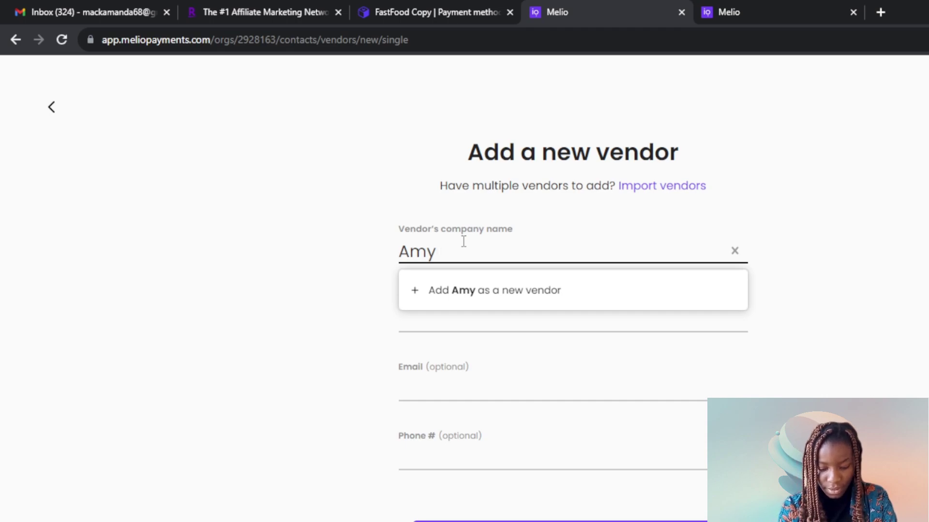
{"action": "type", "text": " New"}
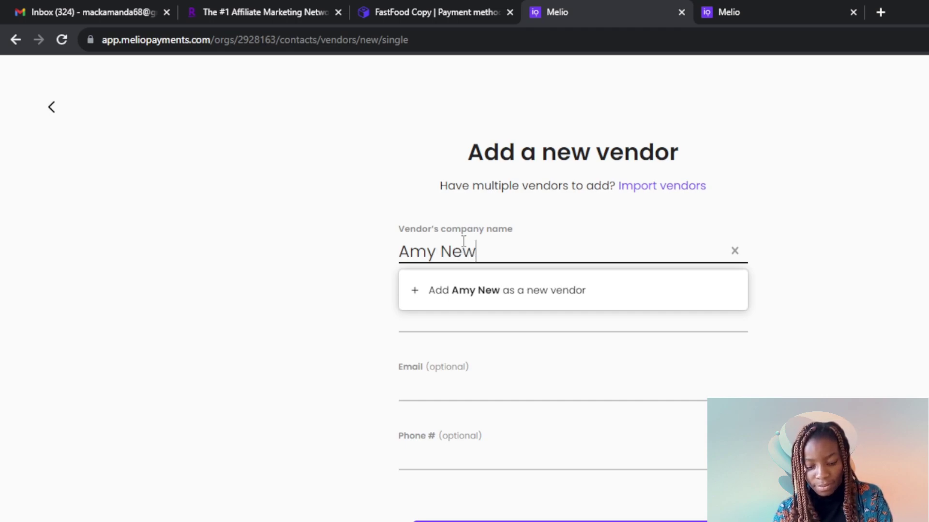
{"action": "left_click", "coordinate": [490, 408]}
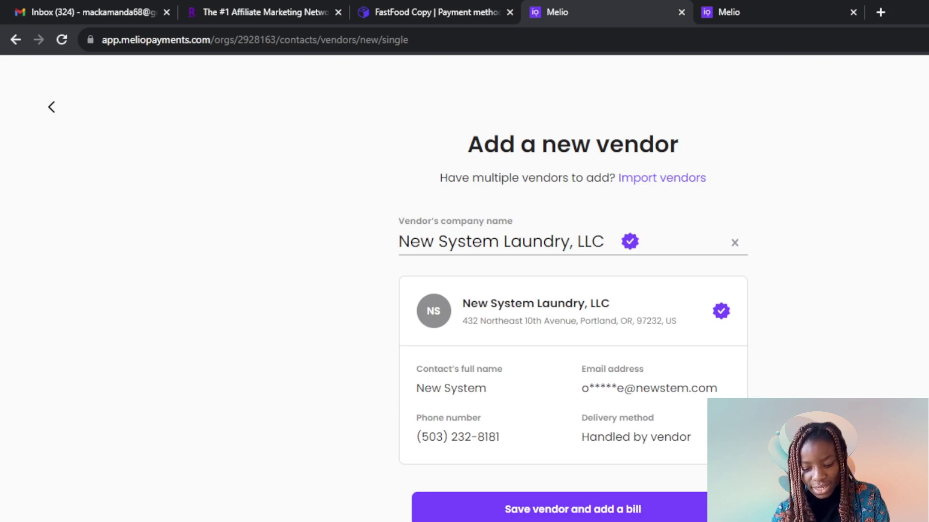
{"action": "key", "text": "Return"}
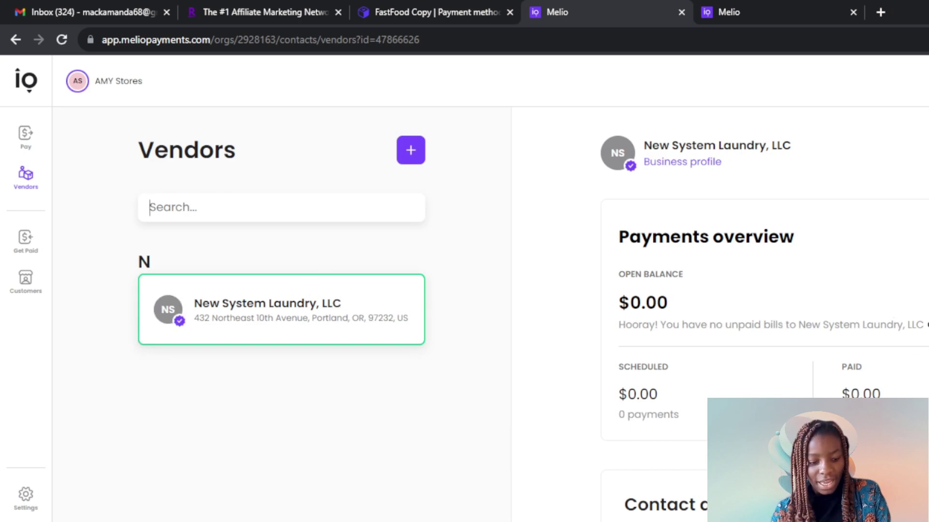
Begin Get Paid setup, reaching the melio.me/amystores company URL step.
{"action": "left_click", "coordinate": [26, 252]}
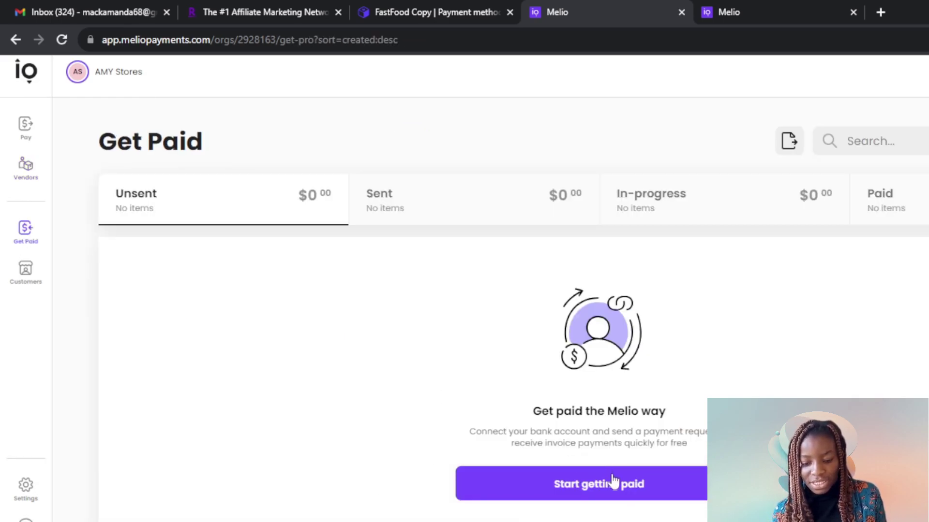
{"action": "left_click", "coordinate": [592, 487]}
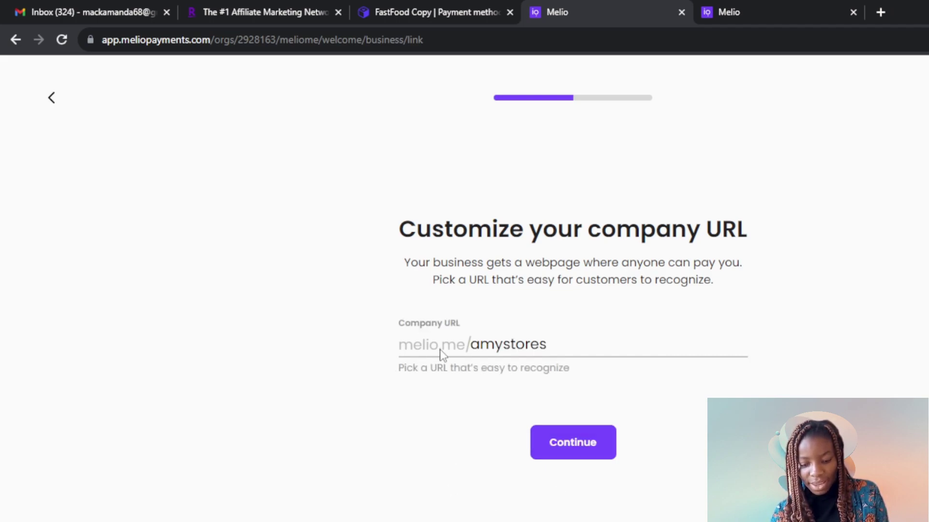
Accept the amystores URL, skip the logo, then back out of setup before legal details.
{"action": "left_click", "coordinate": [588, 445]}
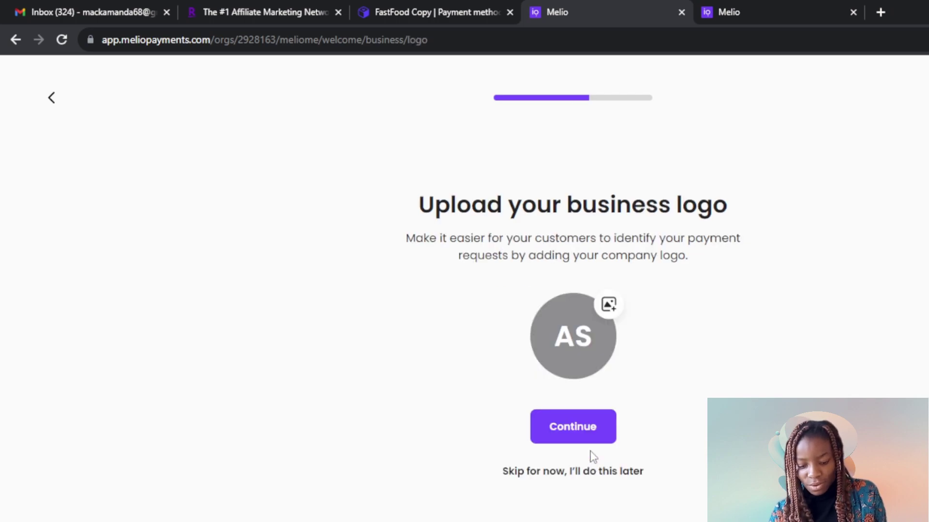
{"action": "left_click", "coordinate": [535, 472]}
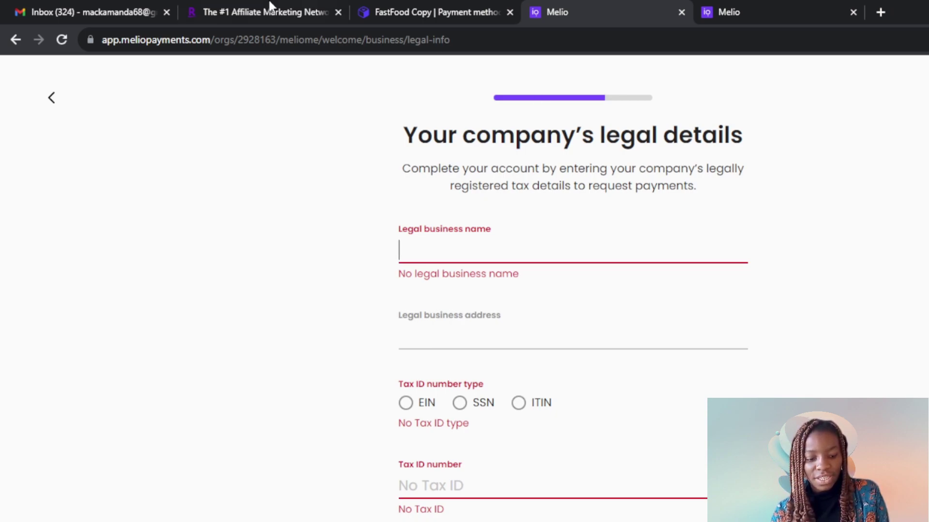
{"action": "left_click", "coordinate": [52, 105]}
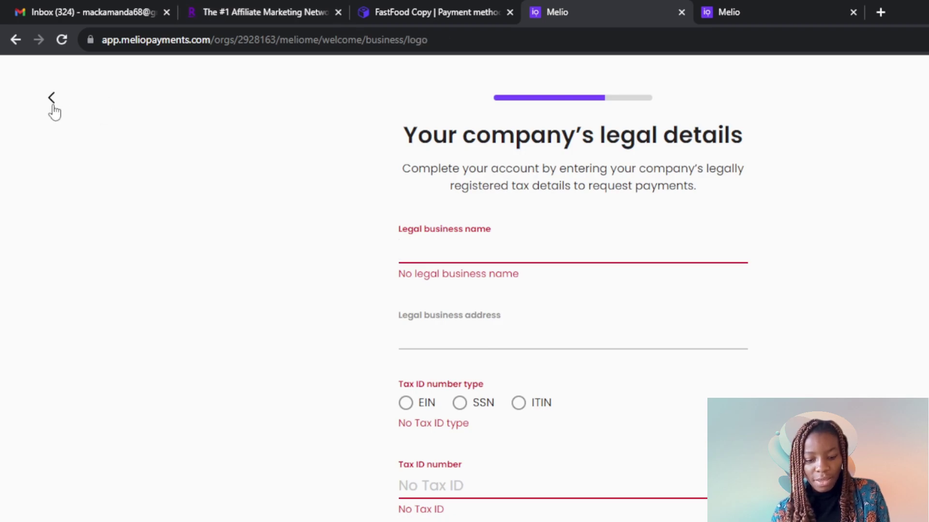
{"action": "left_click", "coordinate": [54, 107]}
{"action": "left_click", "coordinate": [53, 106]}
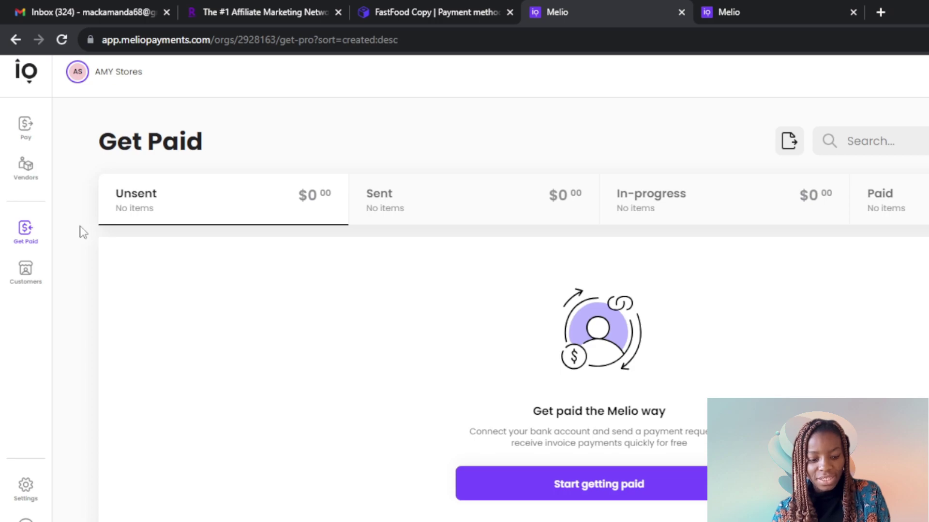
Go to Customers and start a new customer with Add customers.
{"action": "left_click", "coordinate": [23, 274]}
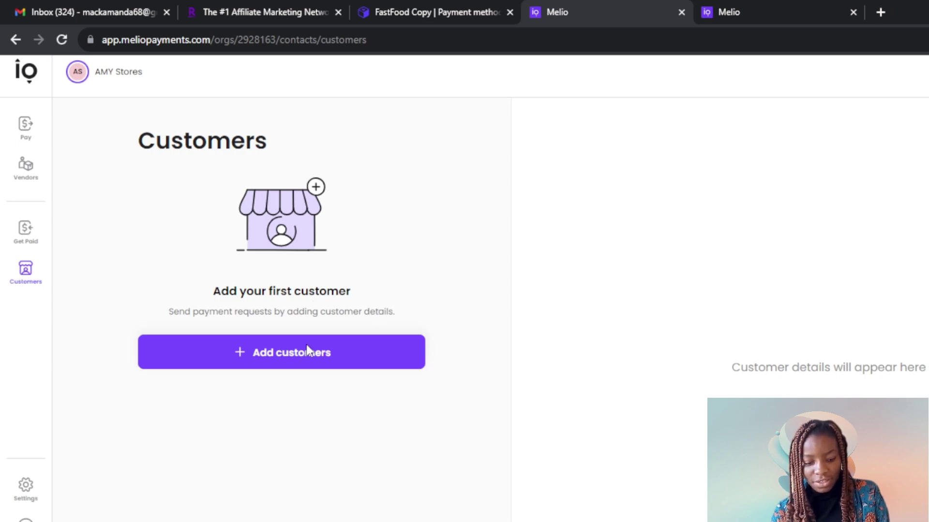
{"action": "left_click", "coordinate": [329, 369]}
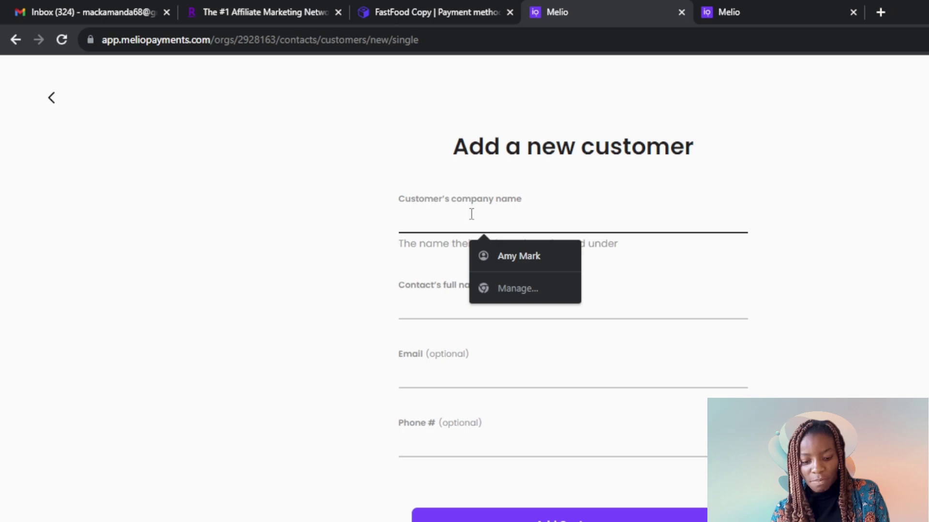
Autofill the company and contact name from saved details, clear the phone number, and submit.
{"action": "left_click", "coordinate": [409, 307]}
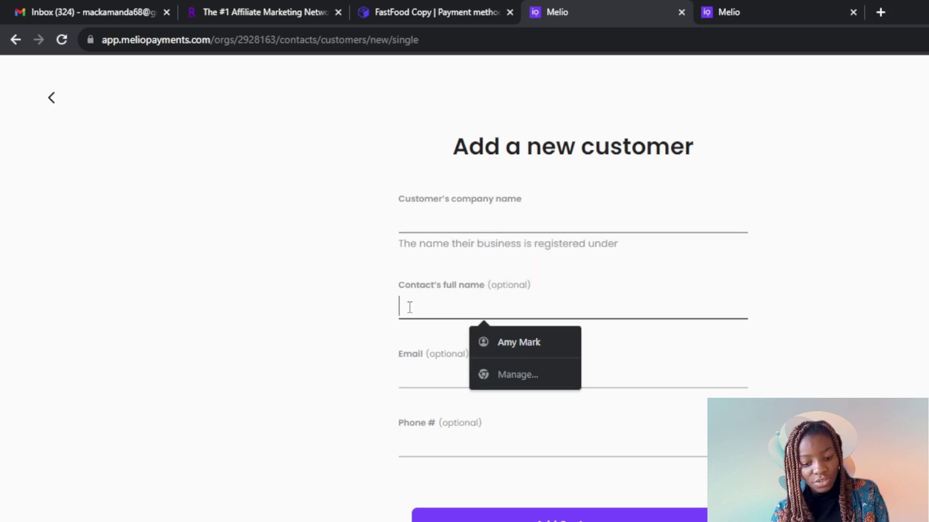
{"action": "left_click", "coordinate": [415, 386]}
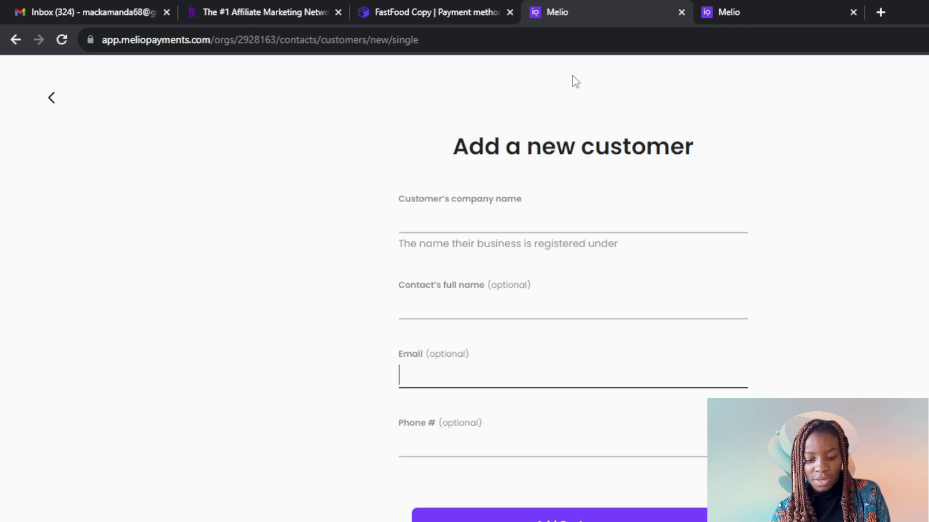
{"action": "left_click", "coordinate": [429, 224]}
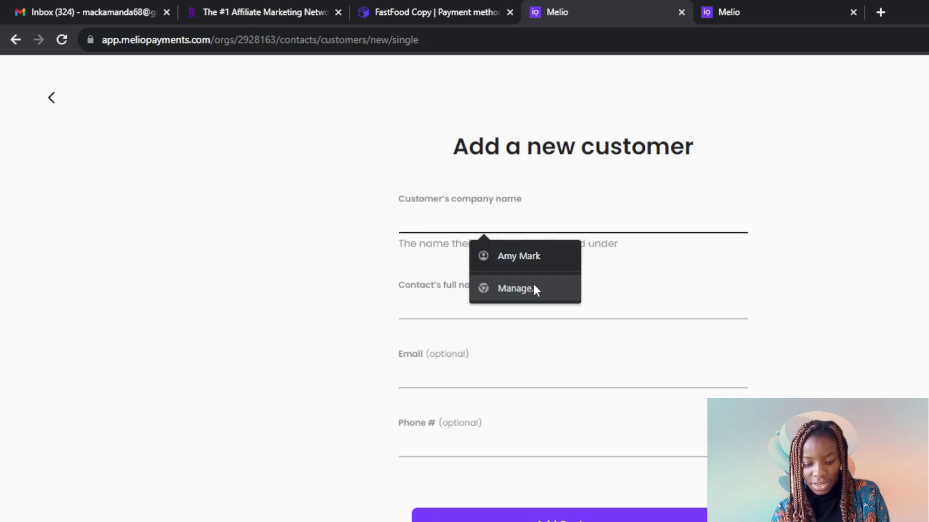
{"action": "left_click", "coordinate": [530, 257]}
{"action": "left_click", "coordinate": [517, 446]}
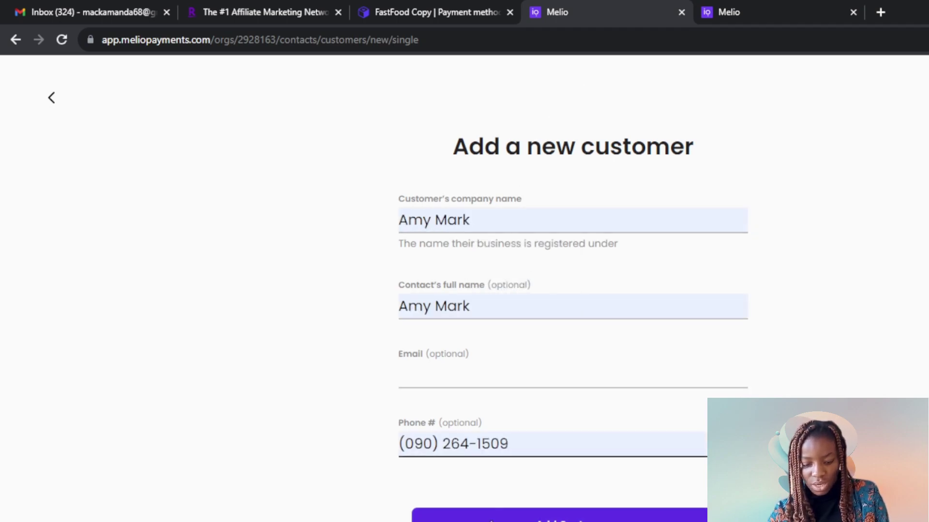
{"action": "key", "text": "BackSpace"}
{"action": "key", "text": "BackSpace"}
{"action": "key", "text": "BackSpace"}
{"action": "key", "text": "BackSpace"}
{"action": "key", "text": "BackSpace"}
{"action": "key", "text": "BackSpace"}
{"action": "key", "text": "BackSpace"}
{"action": "key", "text": "BackSpace"}
{"action": "key", "text": "BackSpace"}
{"action": "key", "text": "BackSpace"}
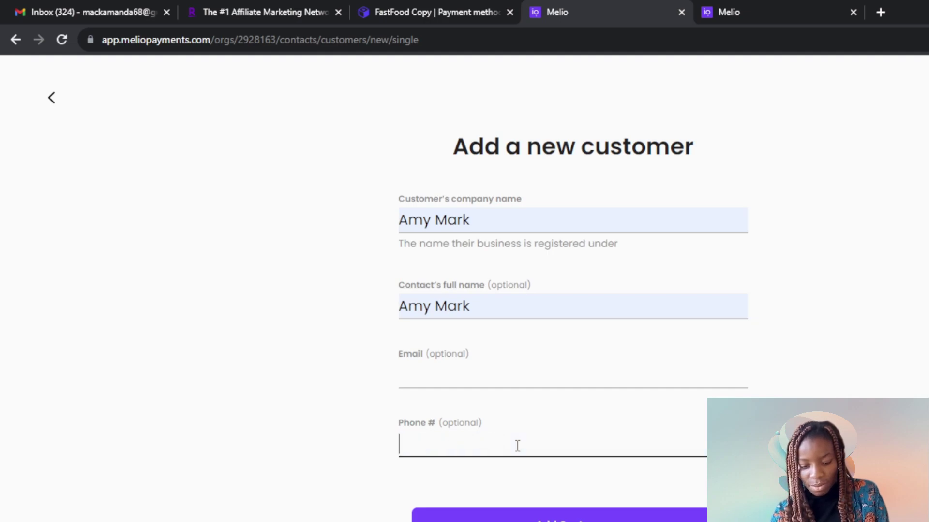
{"action": "left_click", "coordinate": [501, 516]}
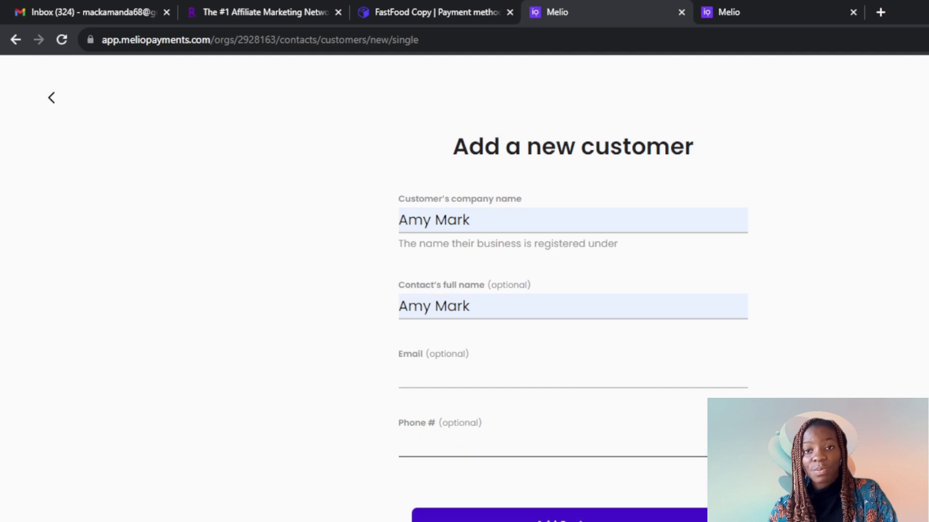